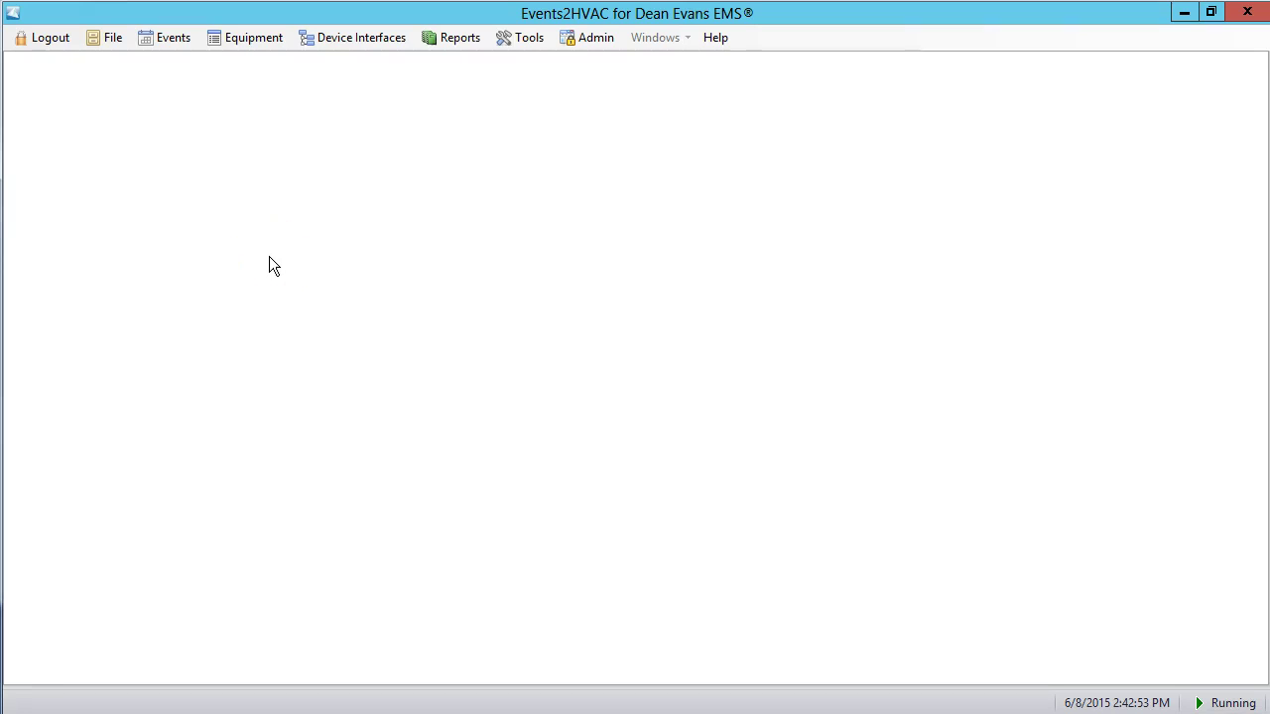
Open the equipment list, select Bldg 1:VAV - Room SS4 and view the available equipment types.
left_click(238, 37)
left_click(236, 62)
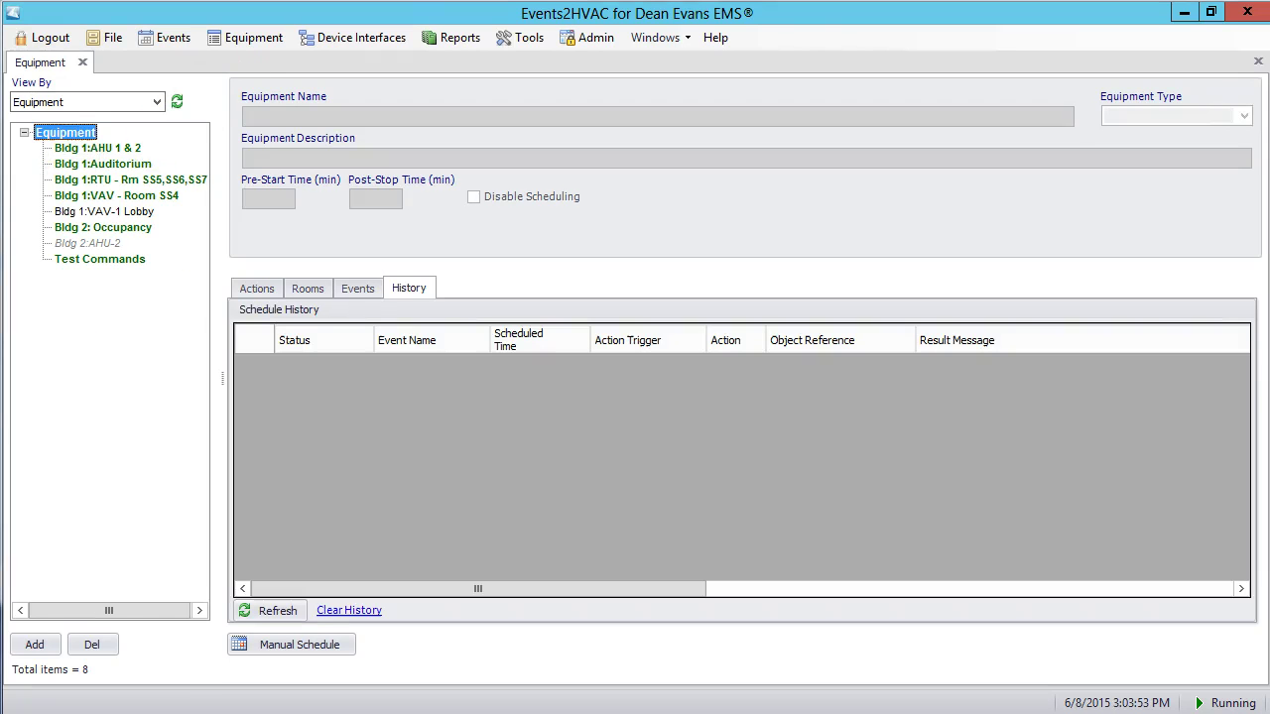
left_click(136, 199)
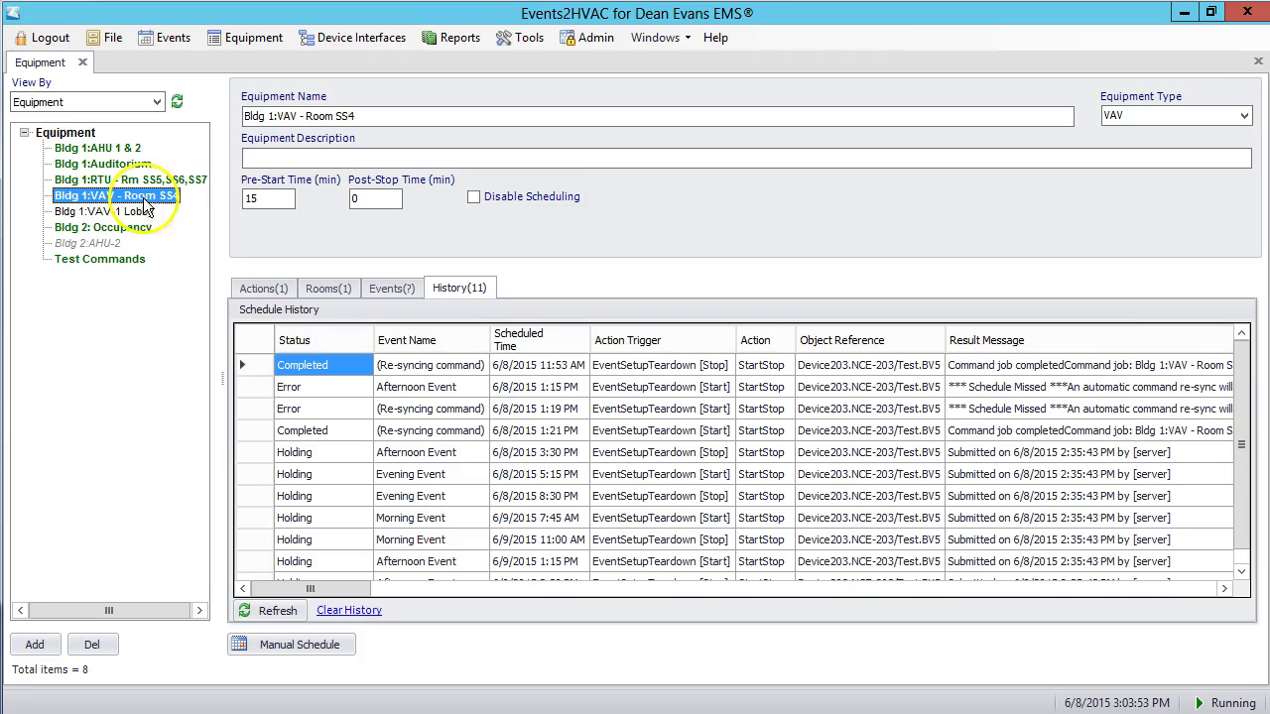
left_click(1248, 116)
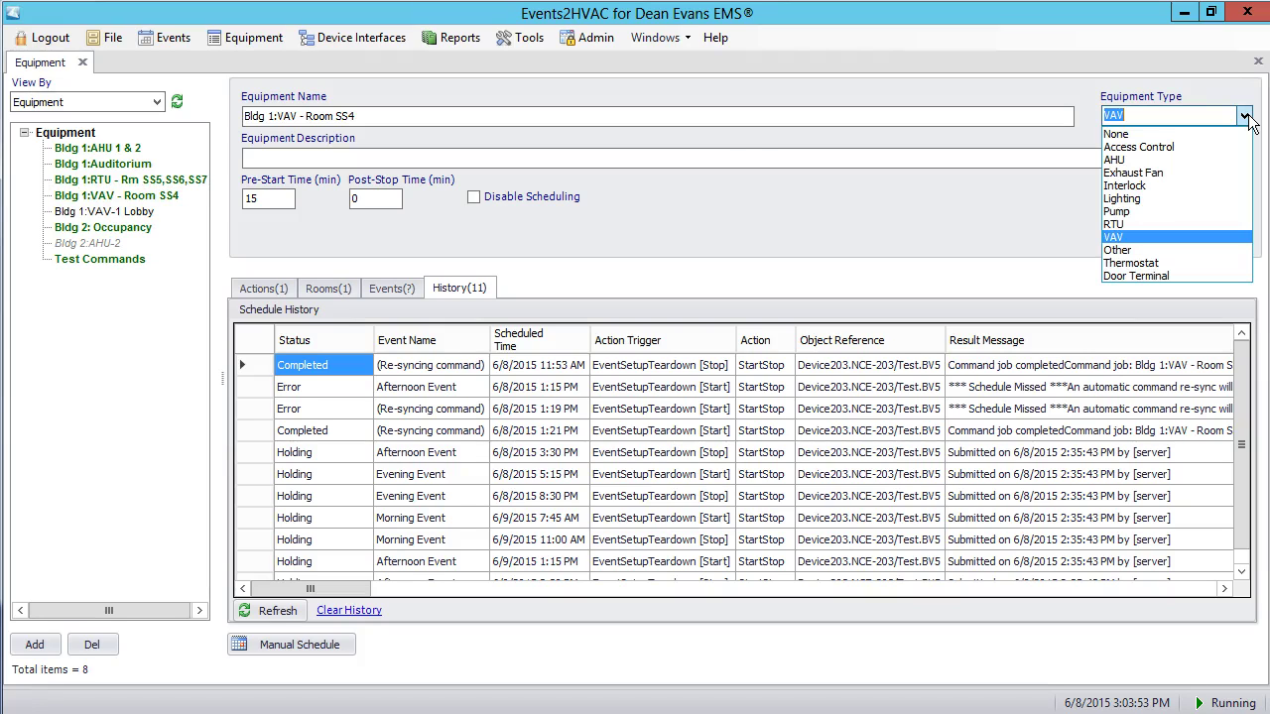
left_click(1249, 116)
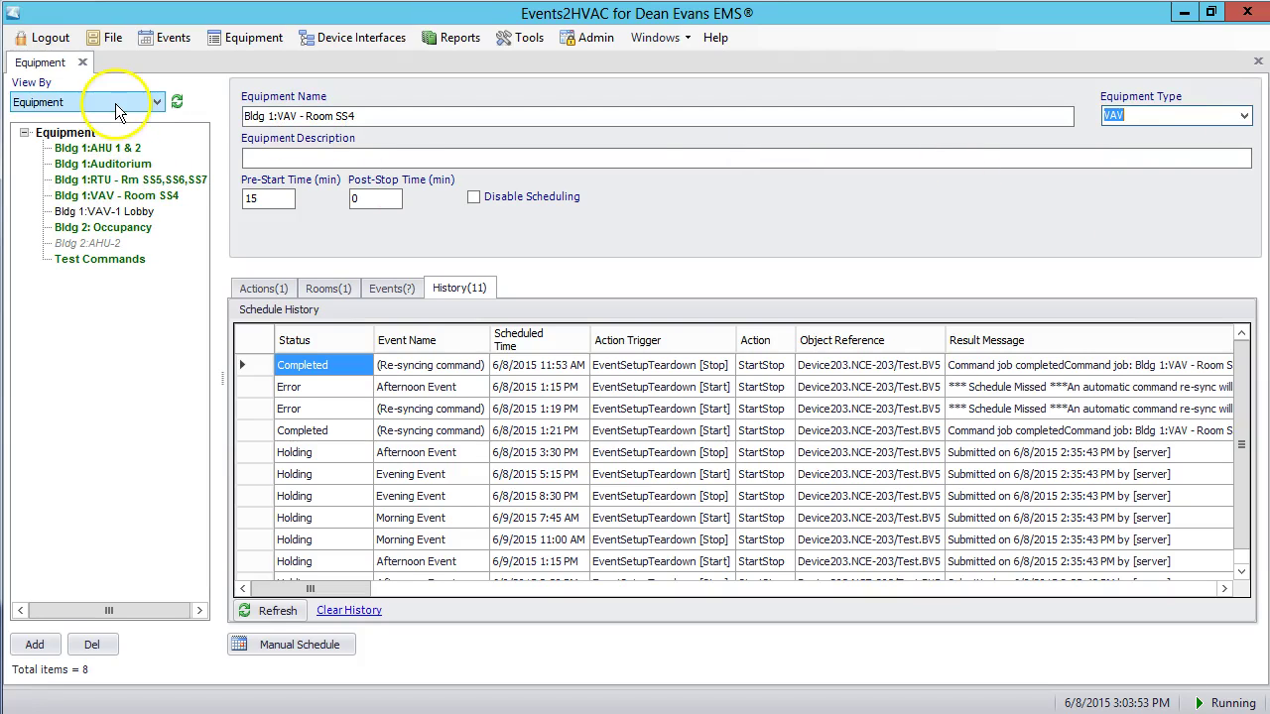
Group the equipment tree by Type, keeping Bldg 1:VAV - Room SS4 as the displayed equipment.
left_click(84, 103)
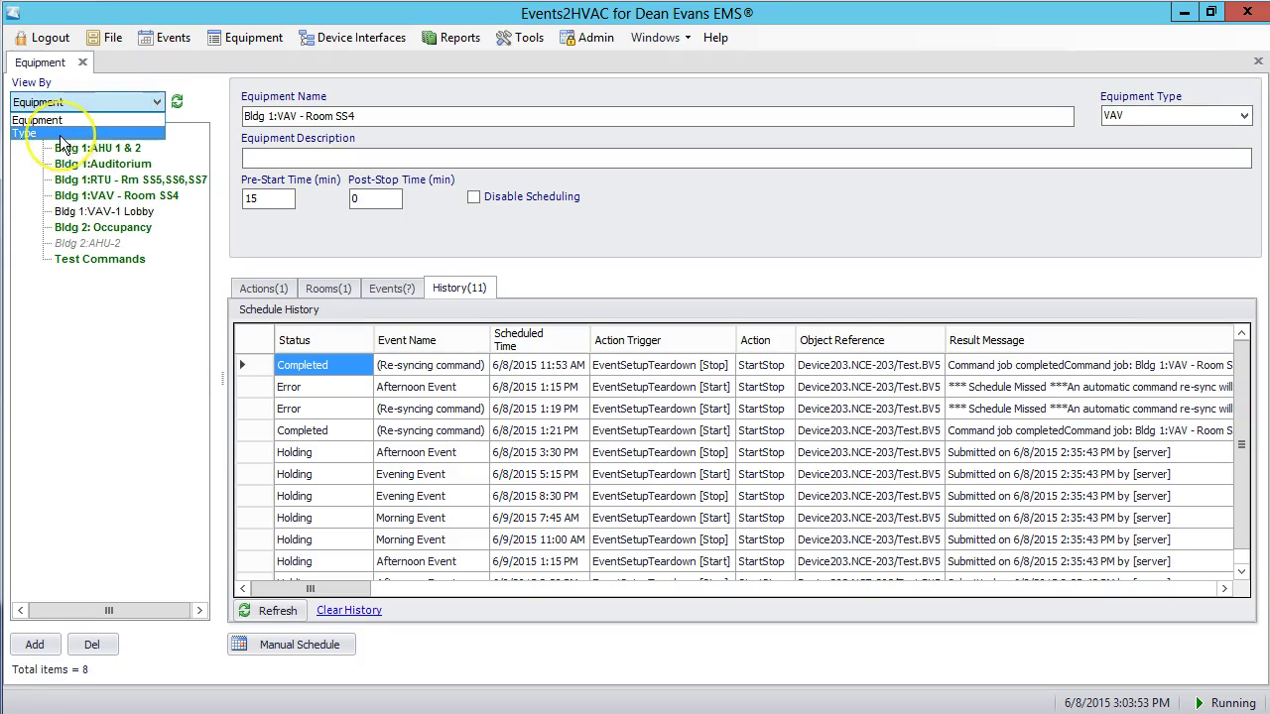
left_click(60, 134)
left_click(361, 117)
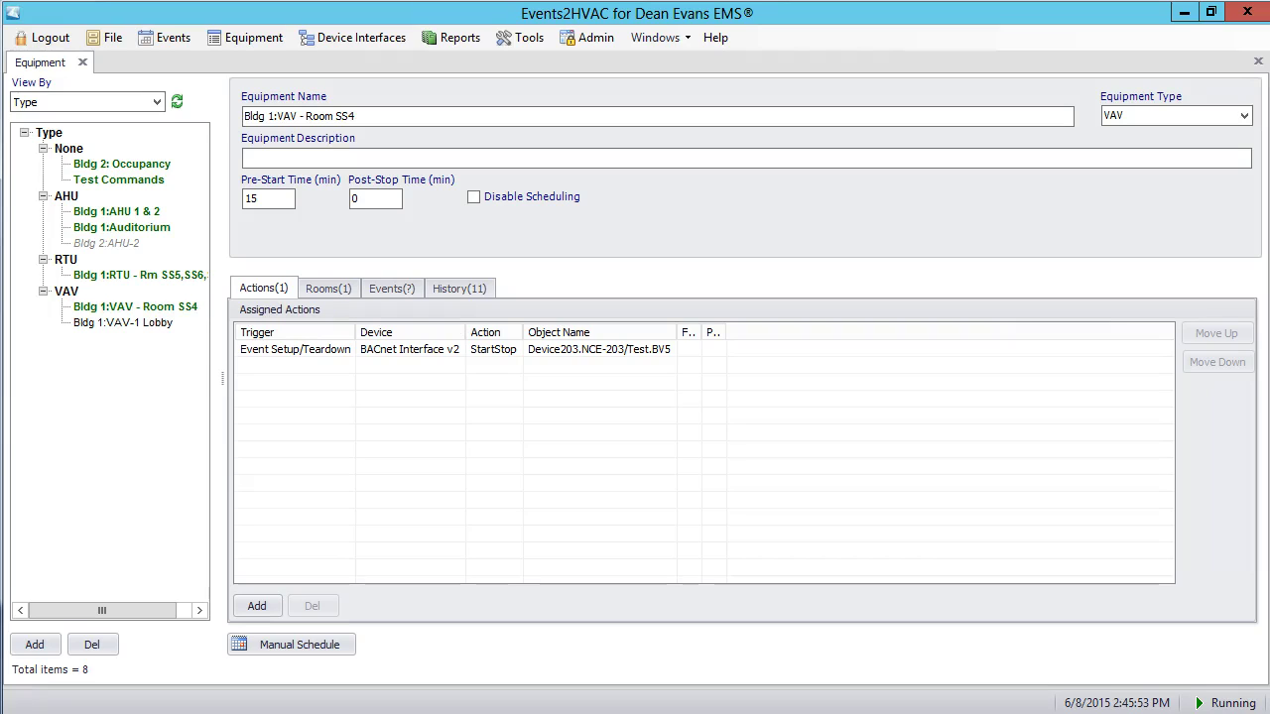
Open the assigned Event Setup/Teardown action for editing and examine its triggering event and interface options.
double_click(301, 352)
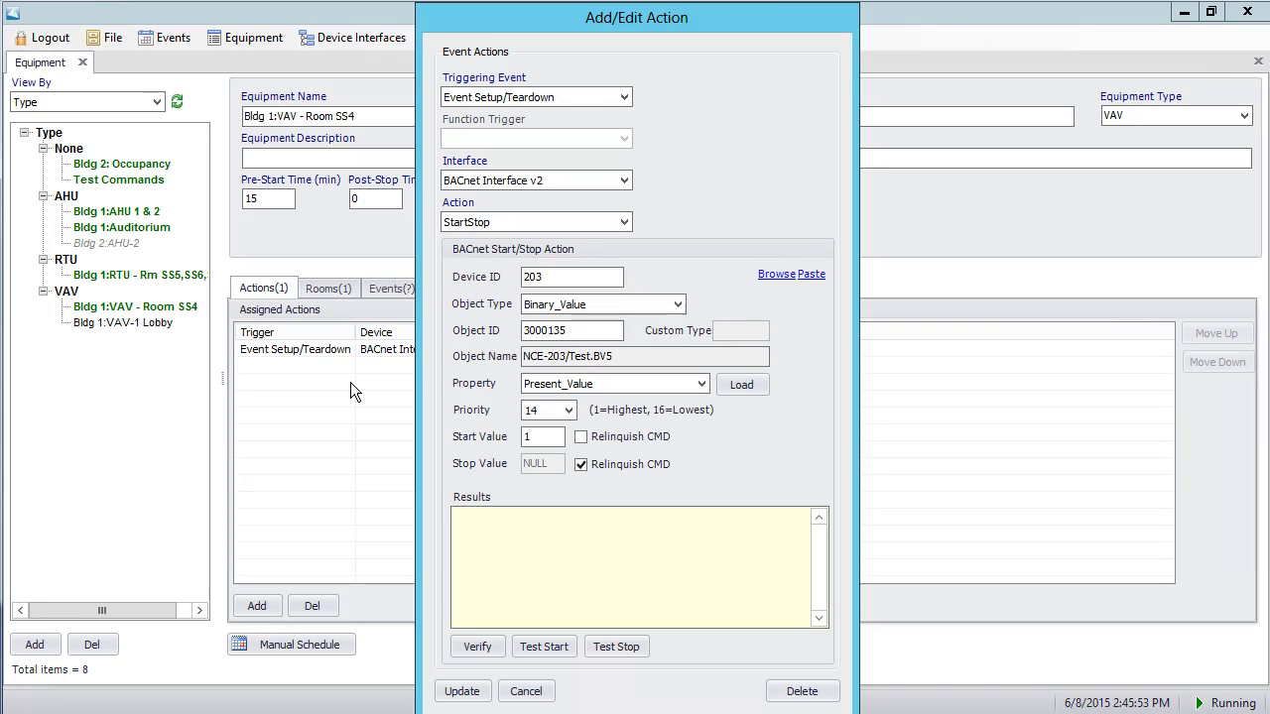
left_click(622, 95)
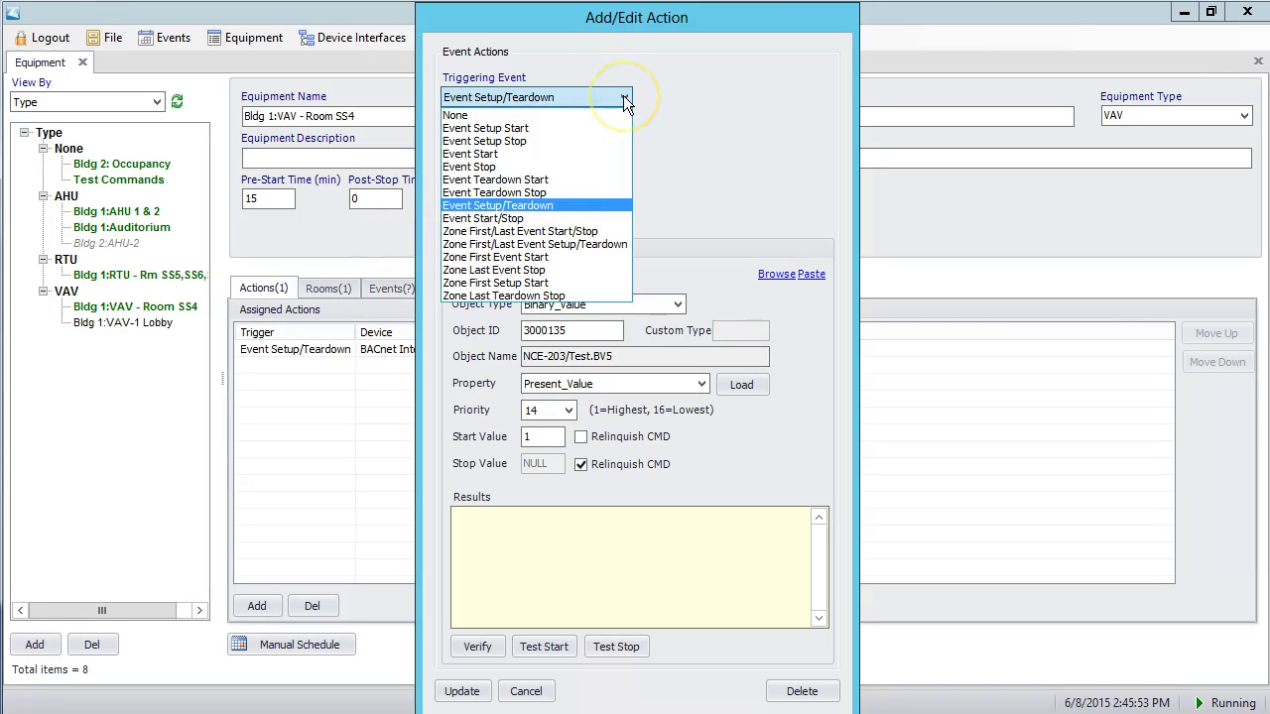
left_click(624, 99)
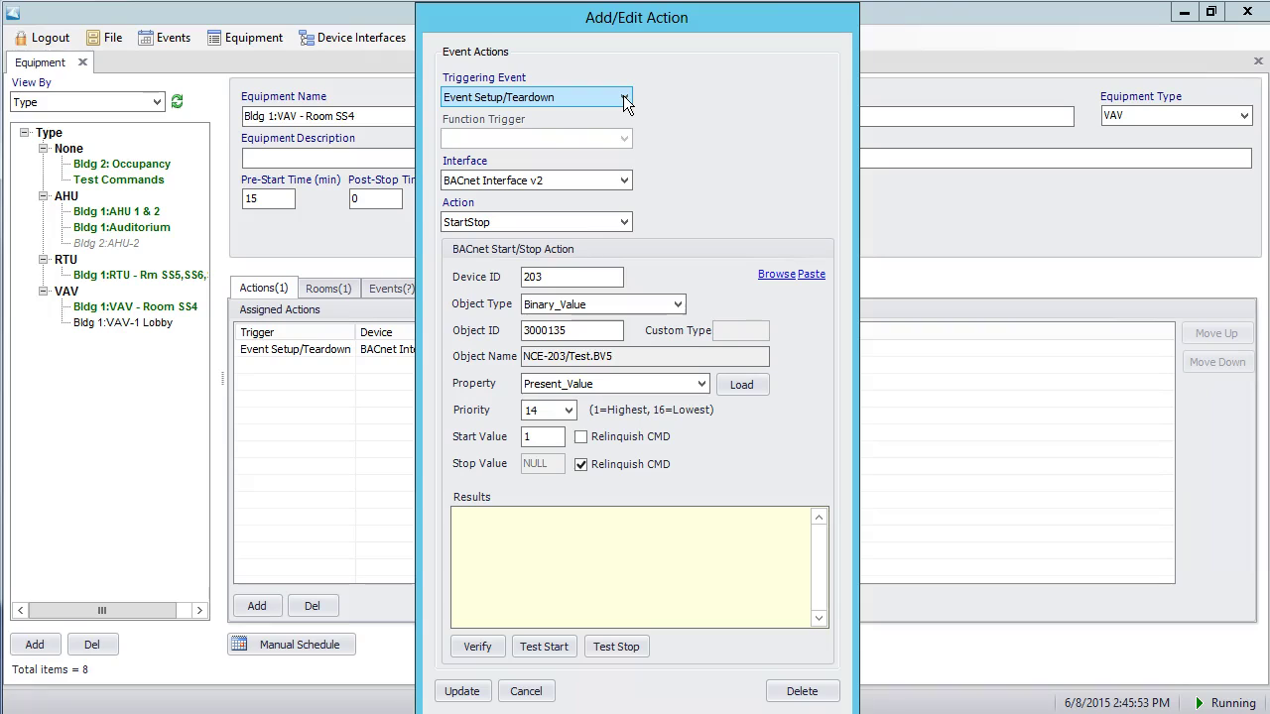
left_click(623, 183)
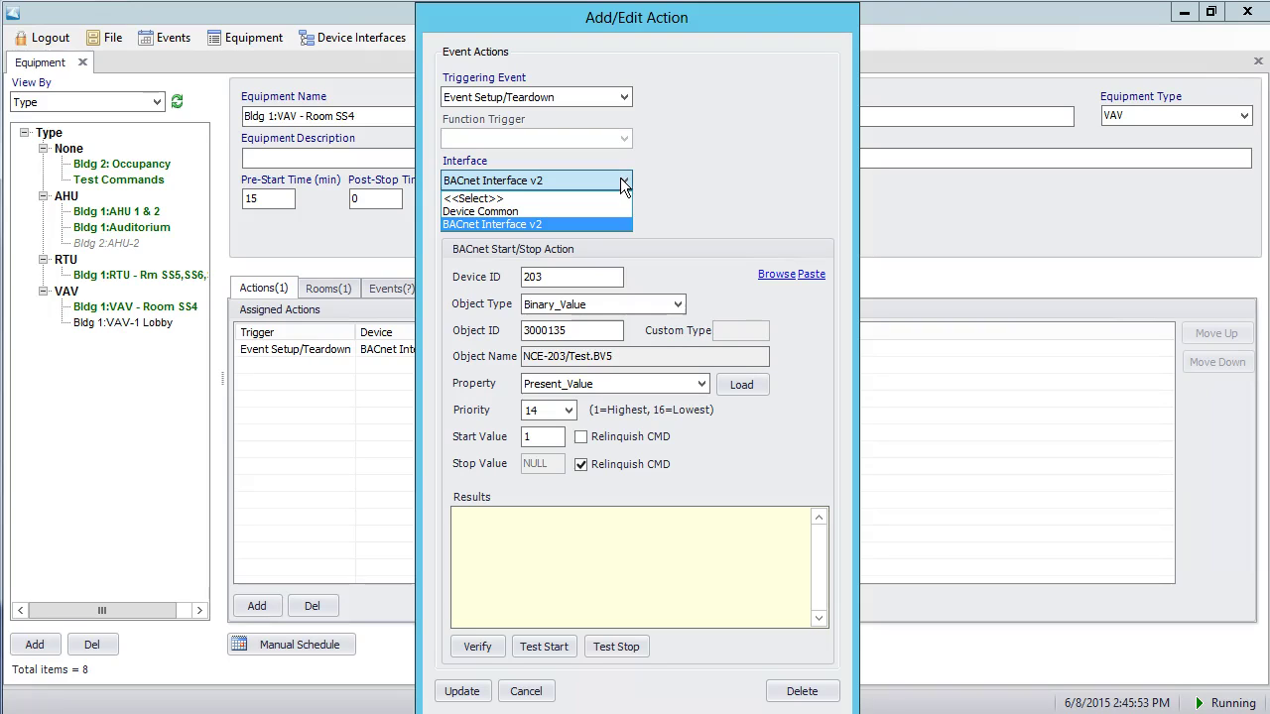
left_click(619, 177)
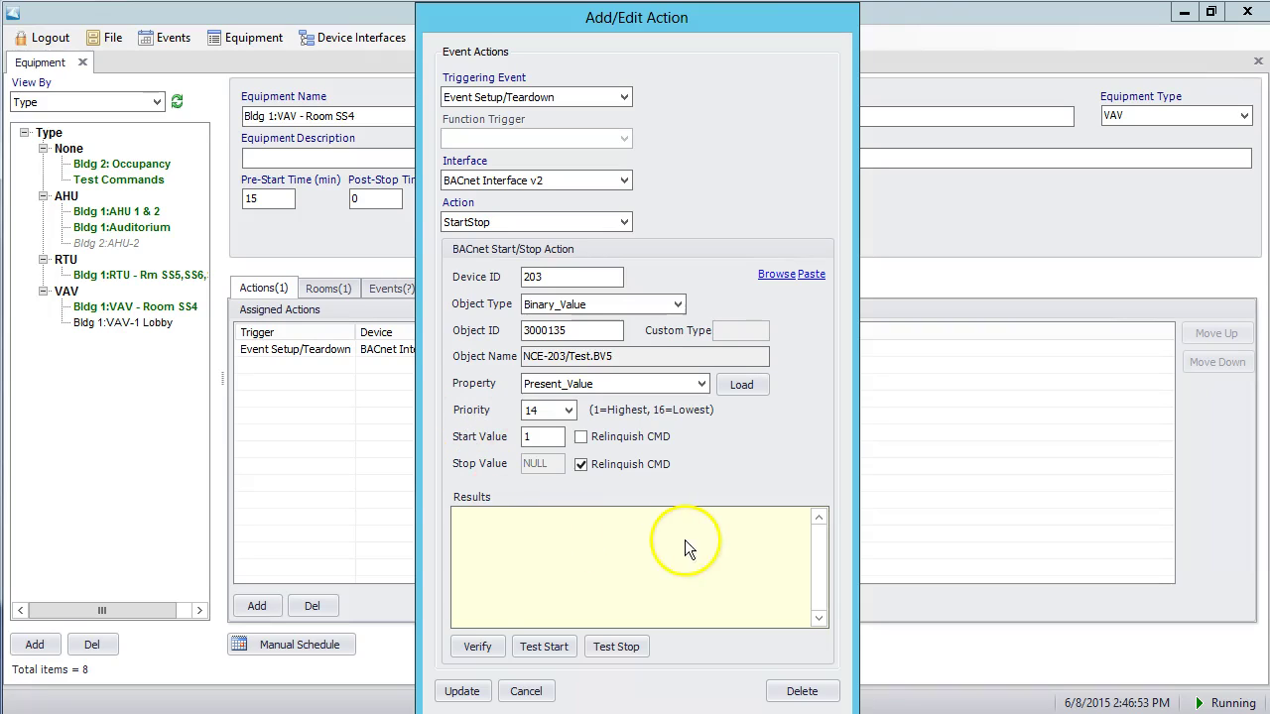
Verify the action's BACnet object, test its start and stop commands, and verify the object again.
left_click(652, 538)
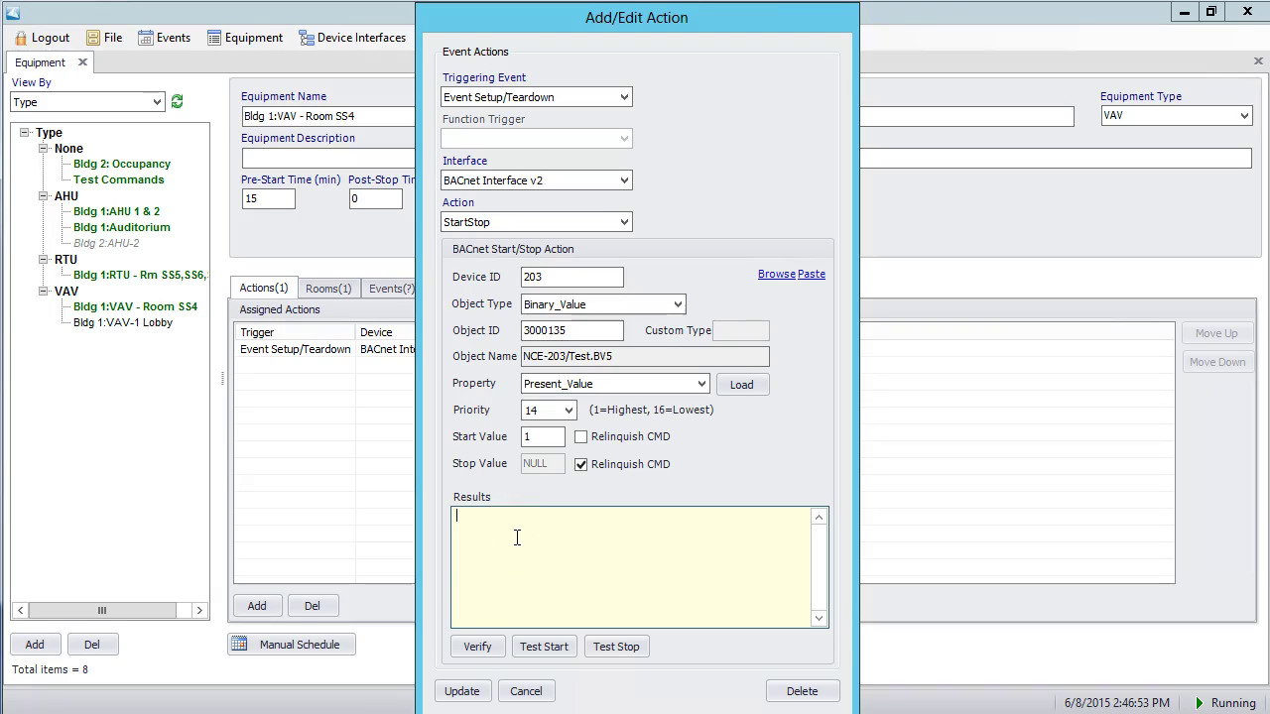
left_click(478, 645)
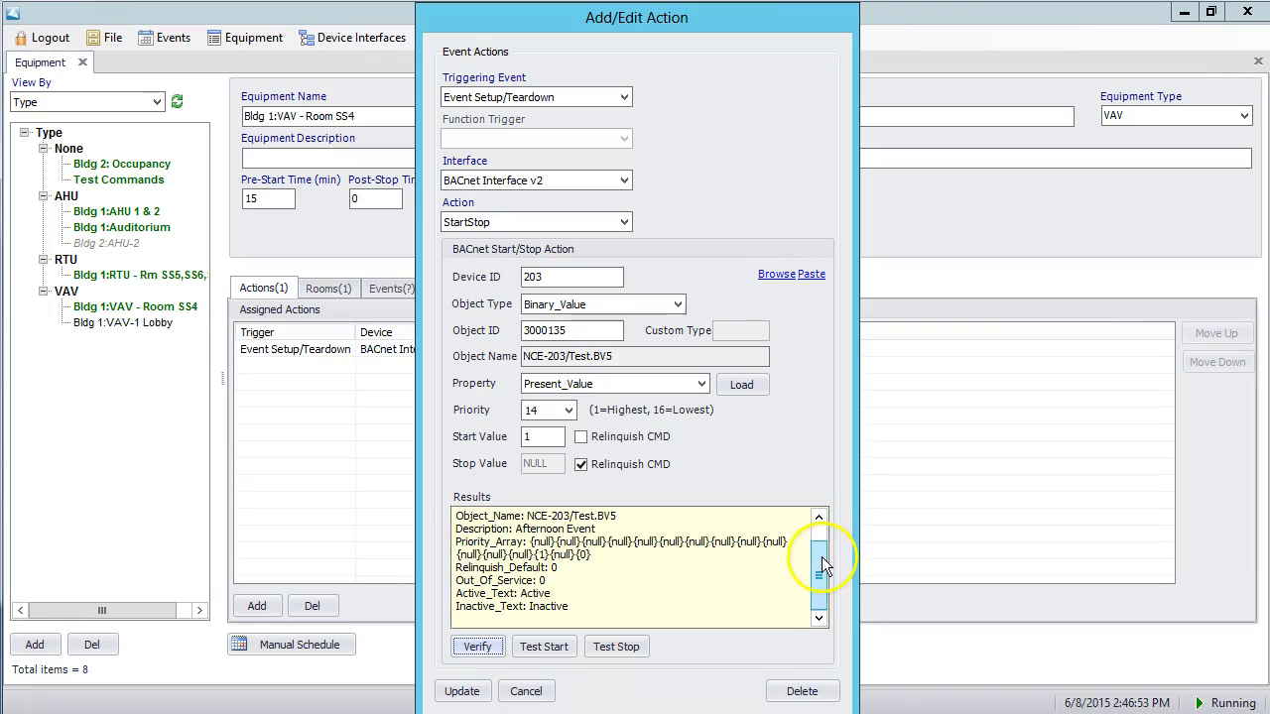
mouse_move(821, 571)
left_mouse_down()
mouse_move(822, 543)
mouse_move(824, 592)
mouse_move(818, 545)
left_mouse_up()
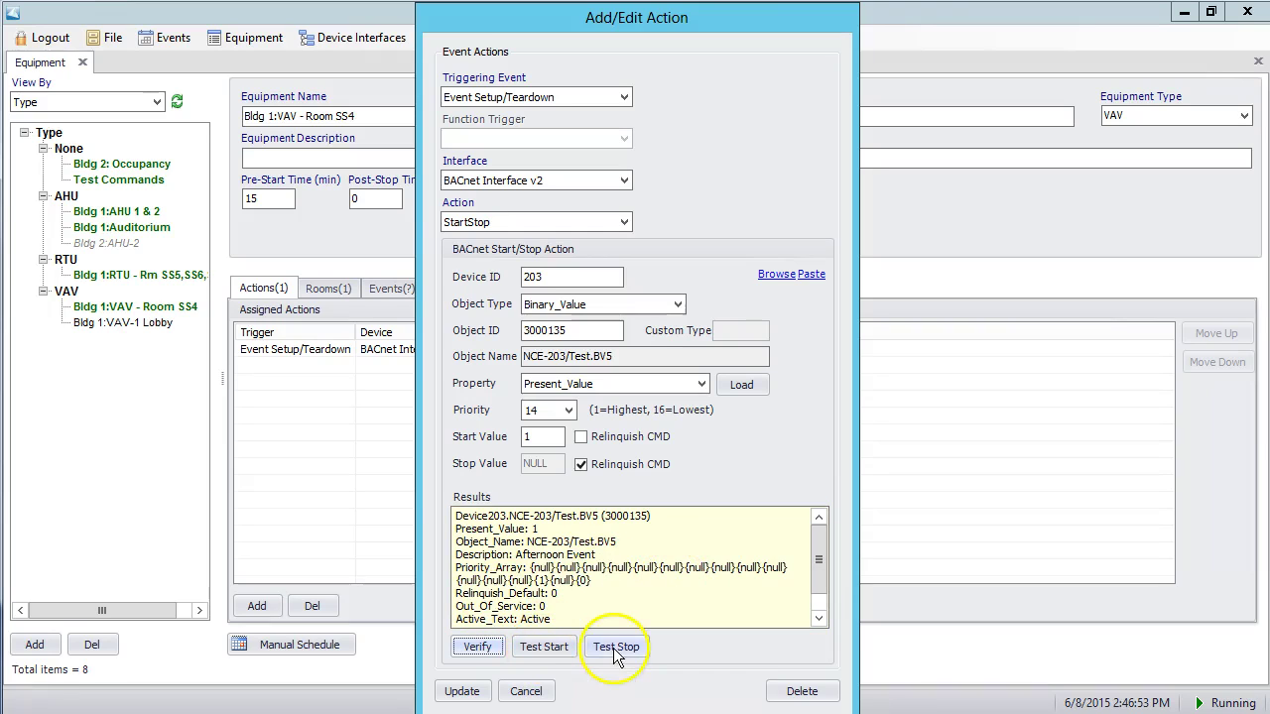
left_click(562, 651)
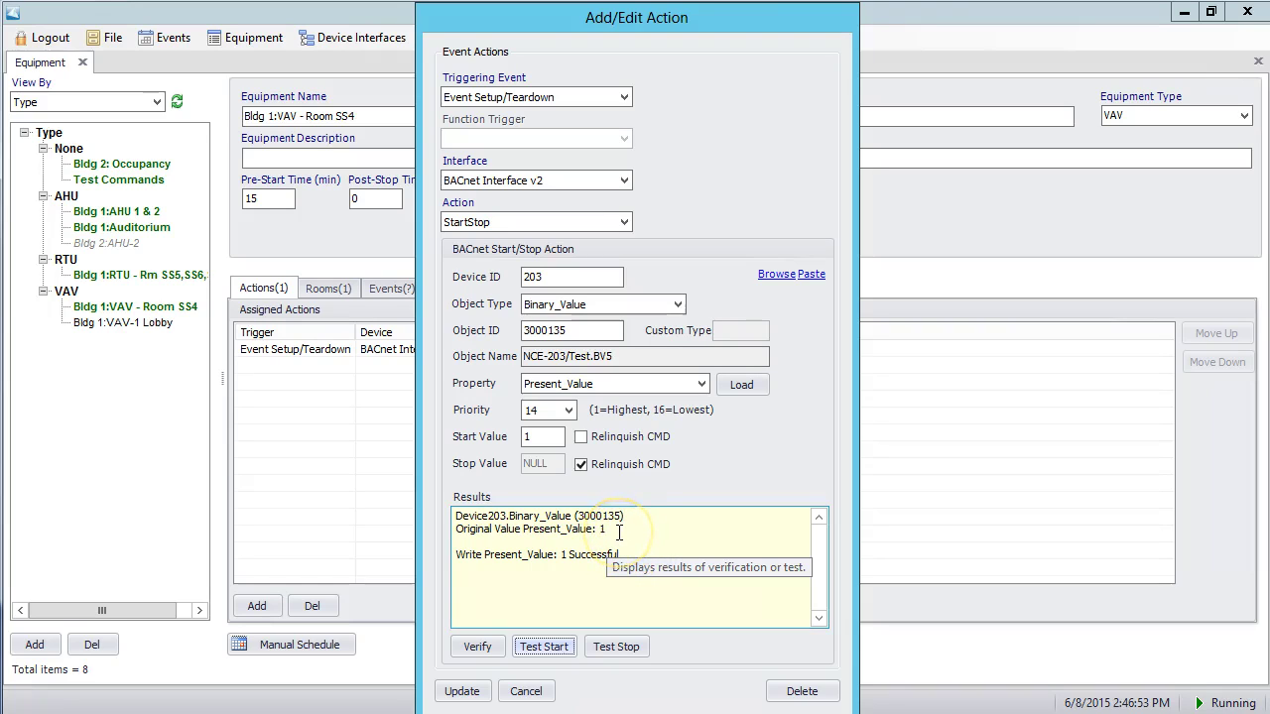
left_click(620, 650)
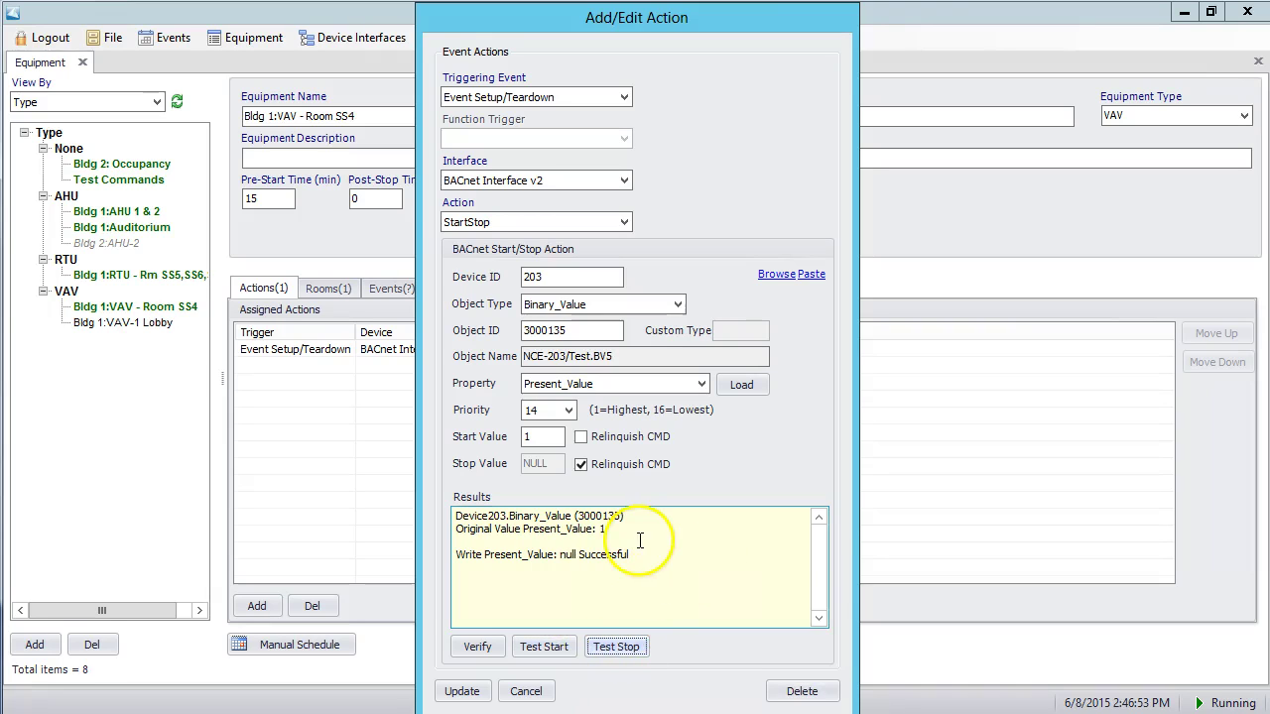
left_click(473, 649)
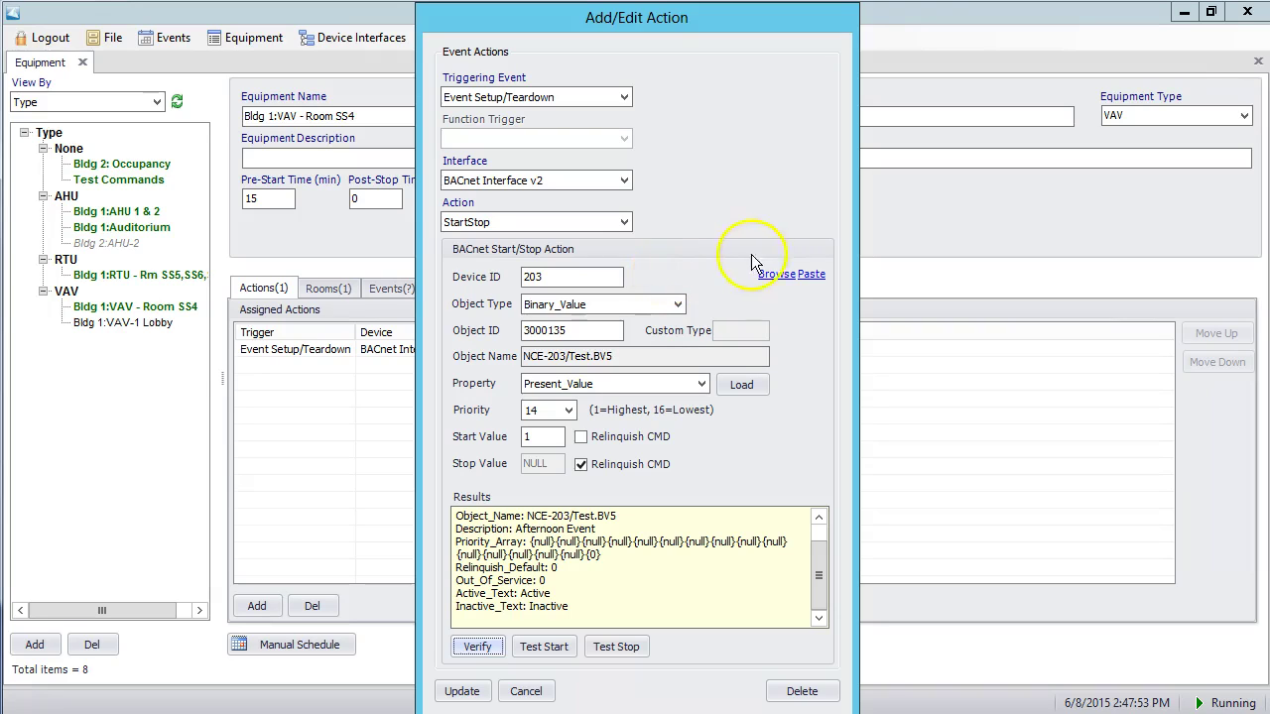
Browse Device 203's MultistateValue objects in the BACnet Explorer, close it and update the action without changes.
left_click(777, 274)
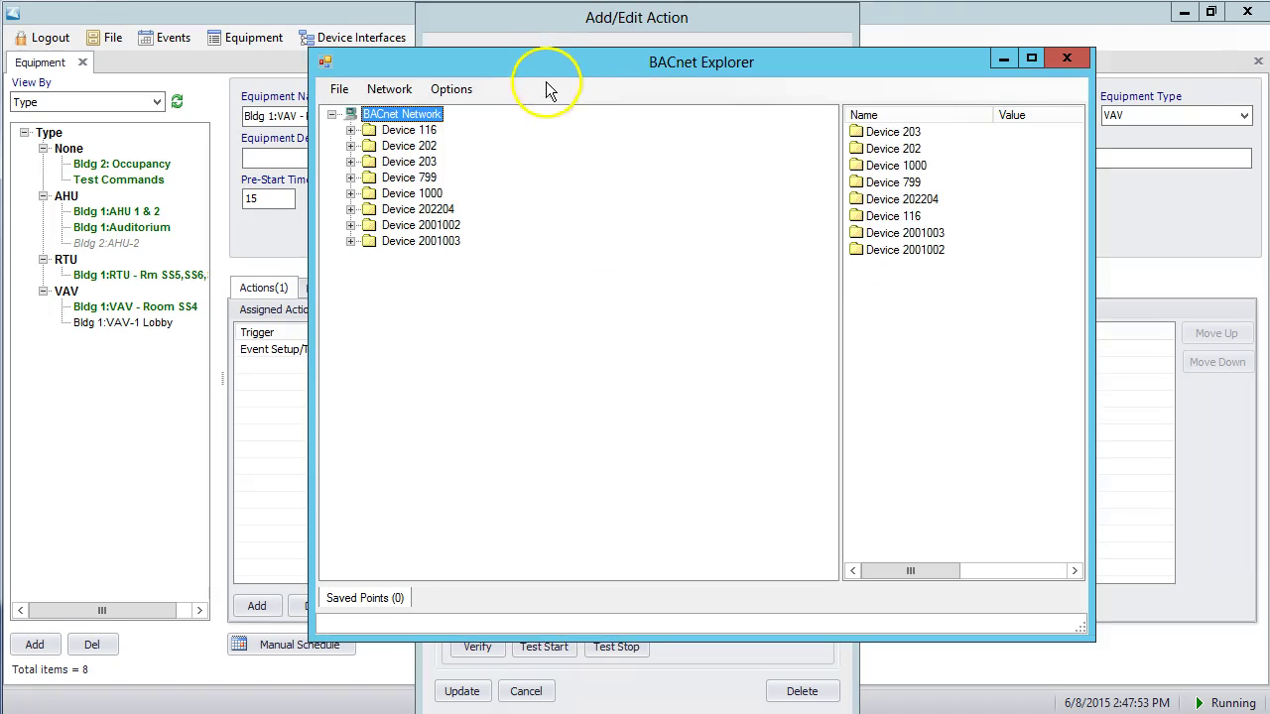
left_click_drag(537, 67, 775, 77)
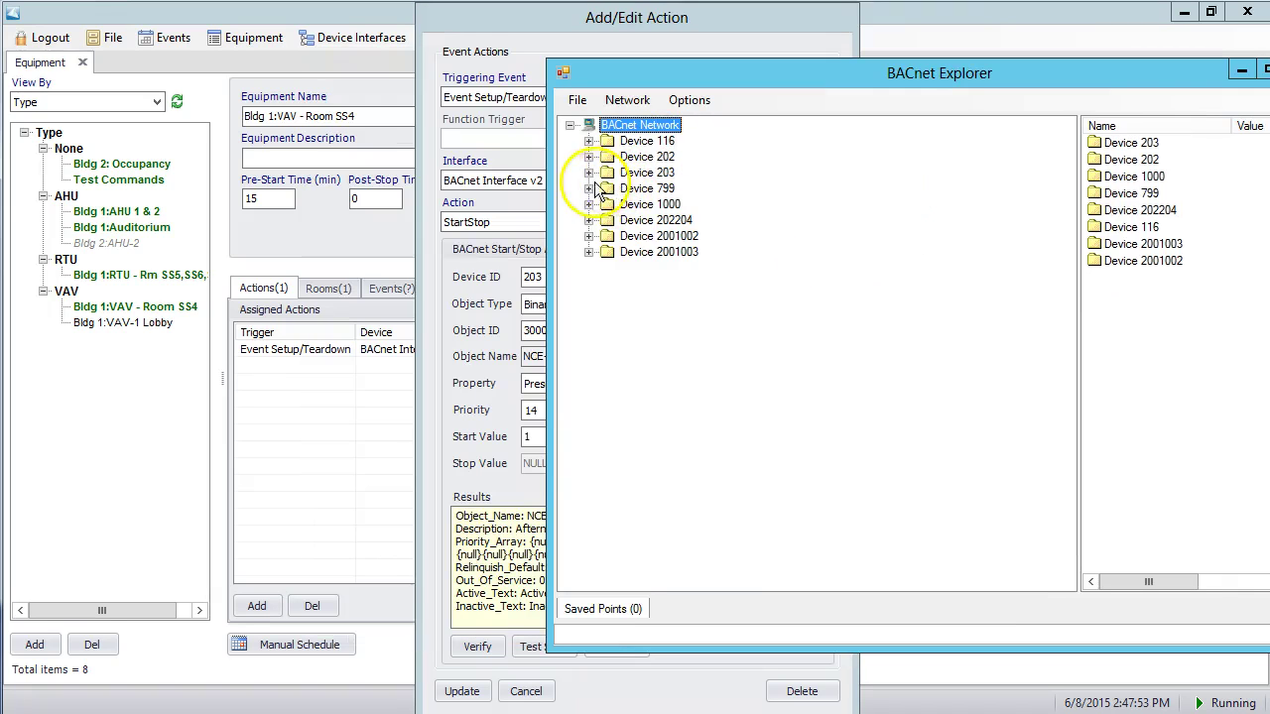
left_click(590, 172)
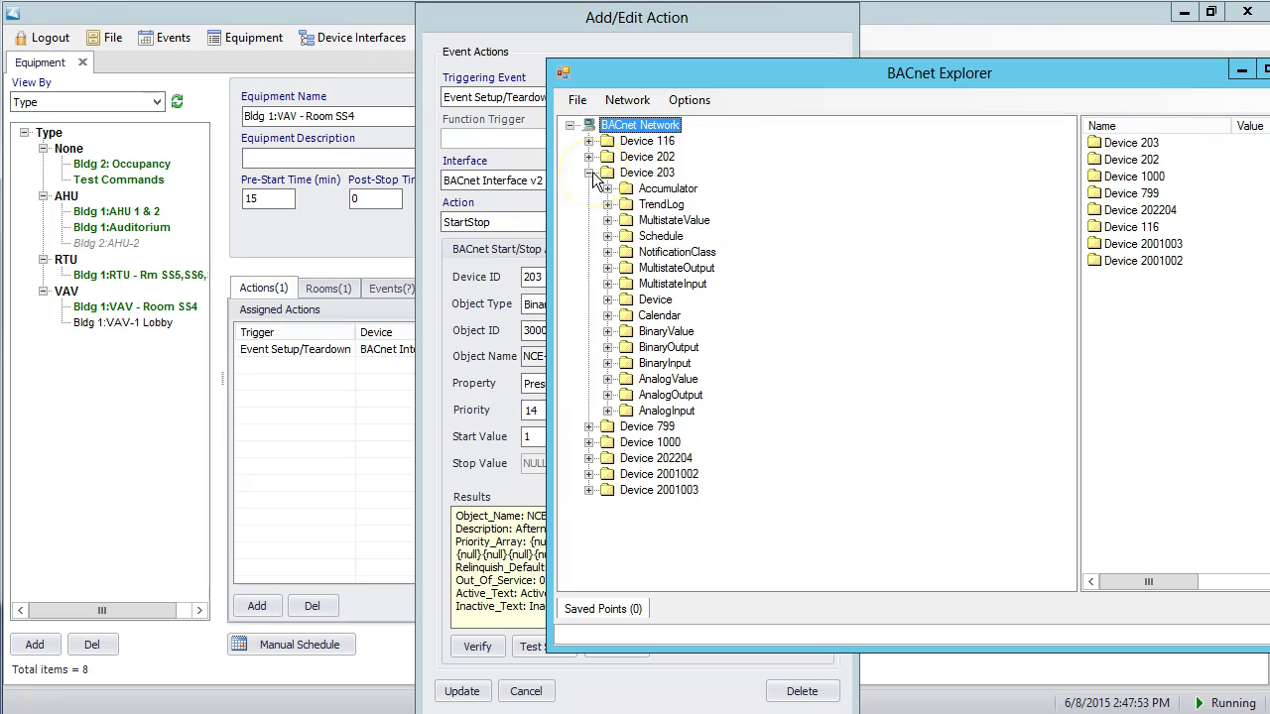
left_click(608, 220)
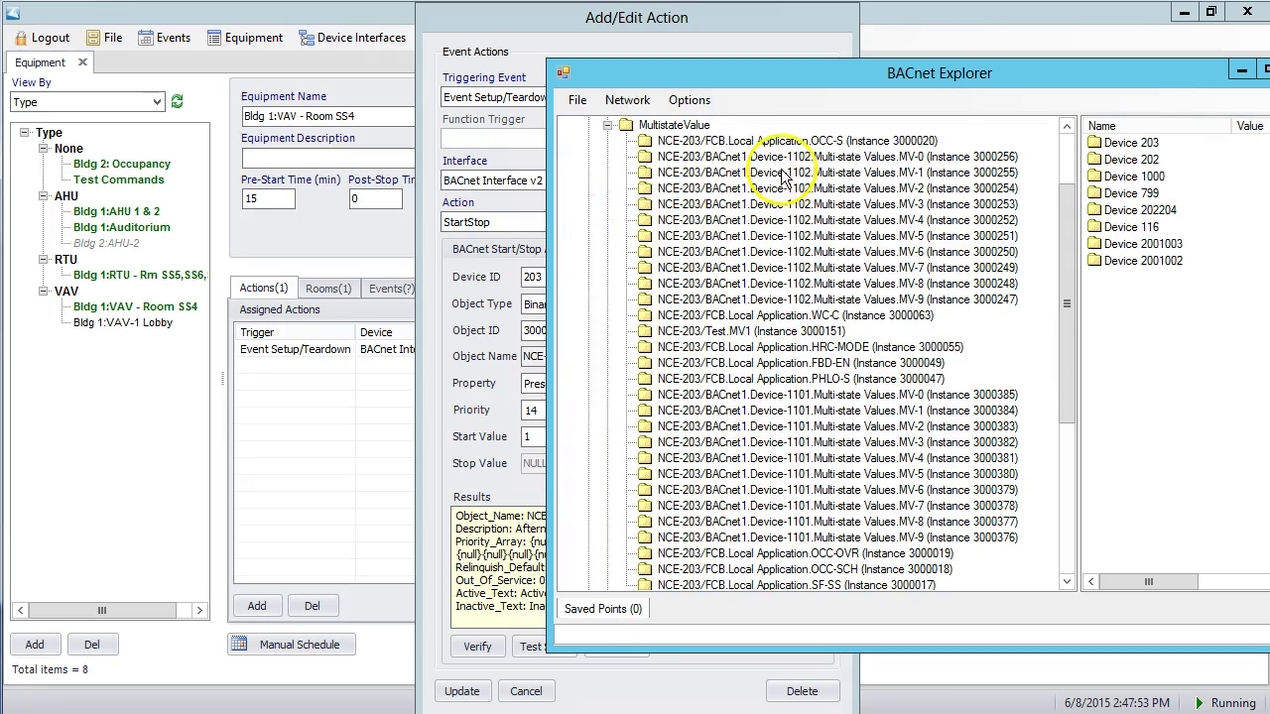
left_click_drag(1144, 78, 1026, 80)
left_click(1183, 70)
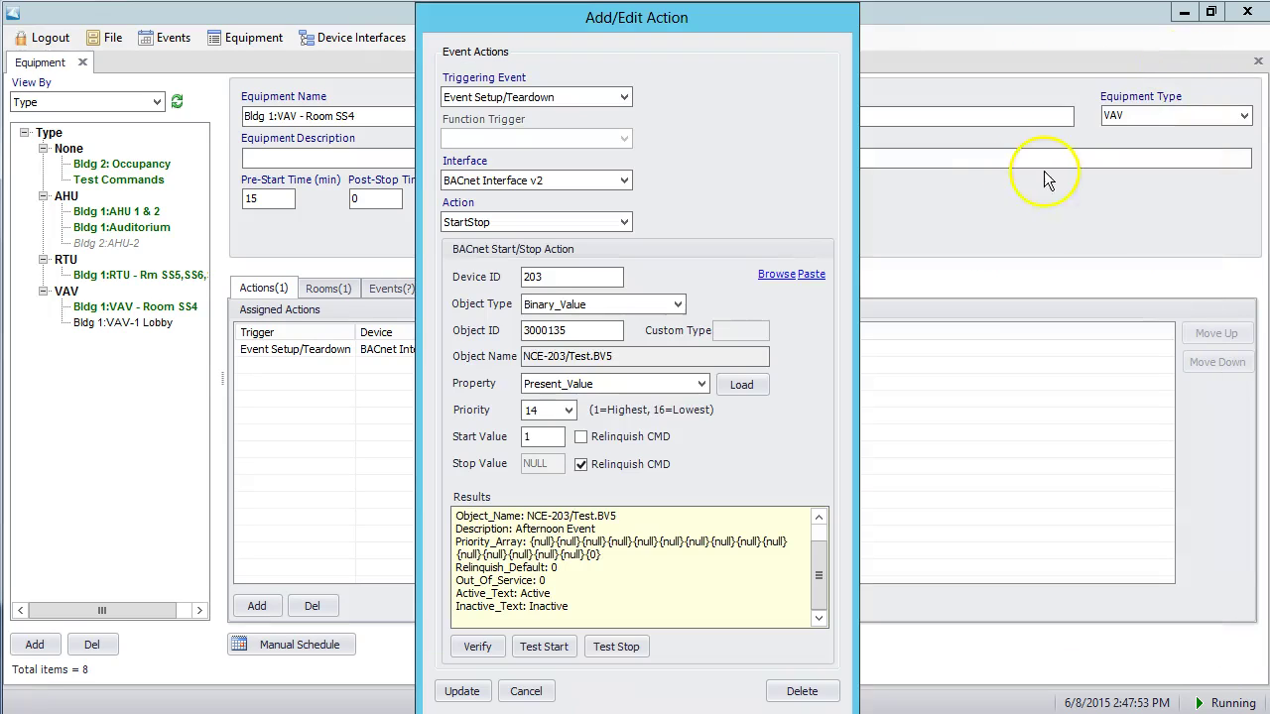
left_click(476, 695)
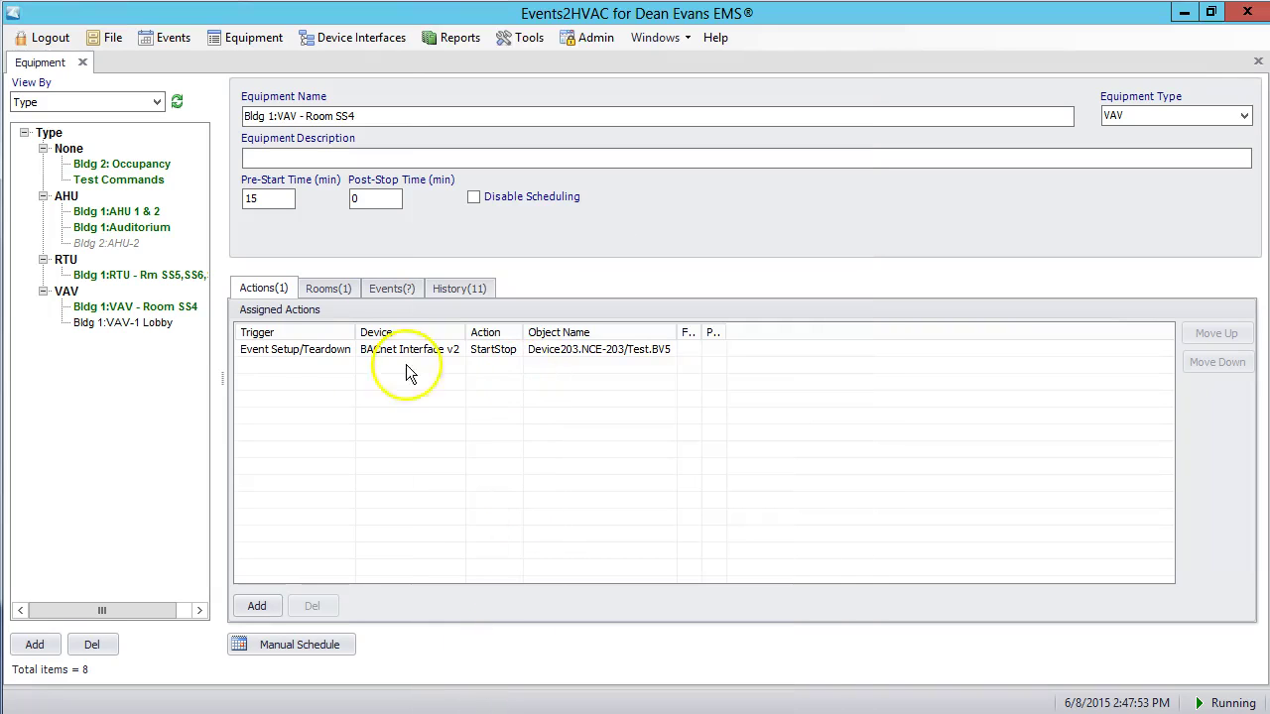
Review the equipment's assigned and available rooms, and load its upcoming events for 6/8/2015.
left_click(326, 290)
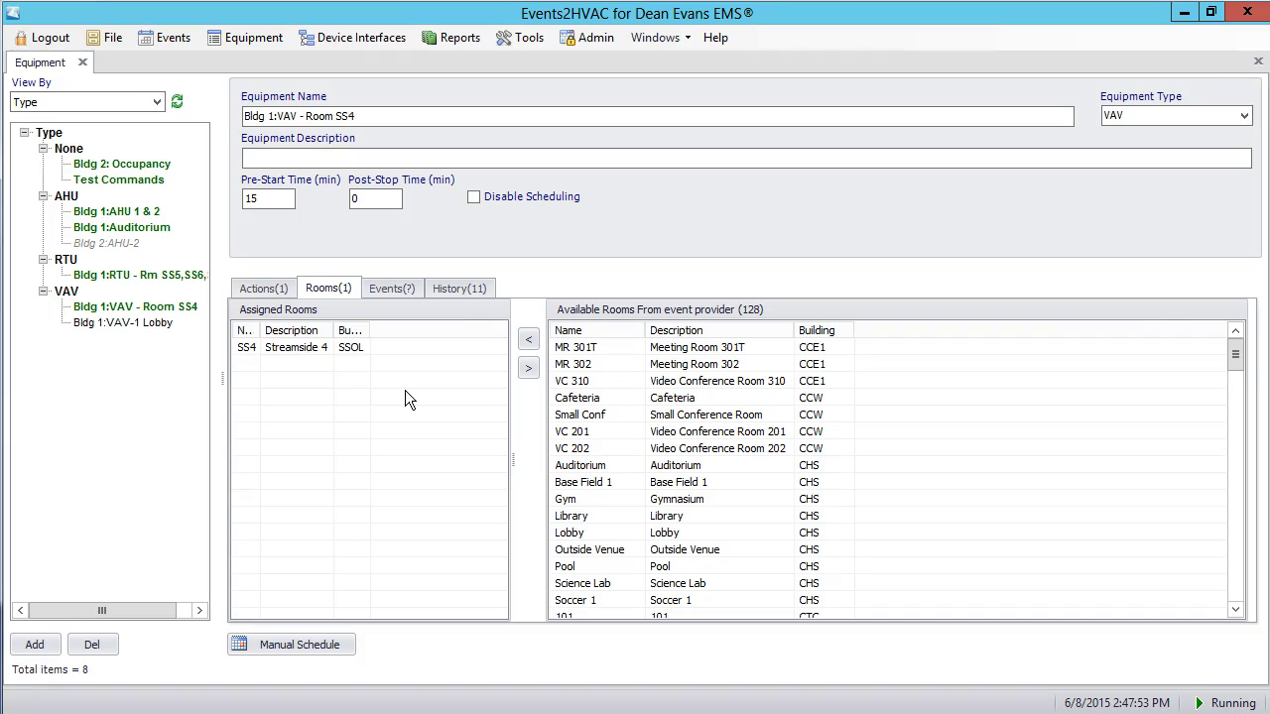
left_click(273, 349)
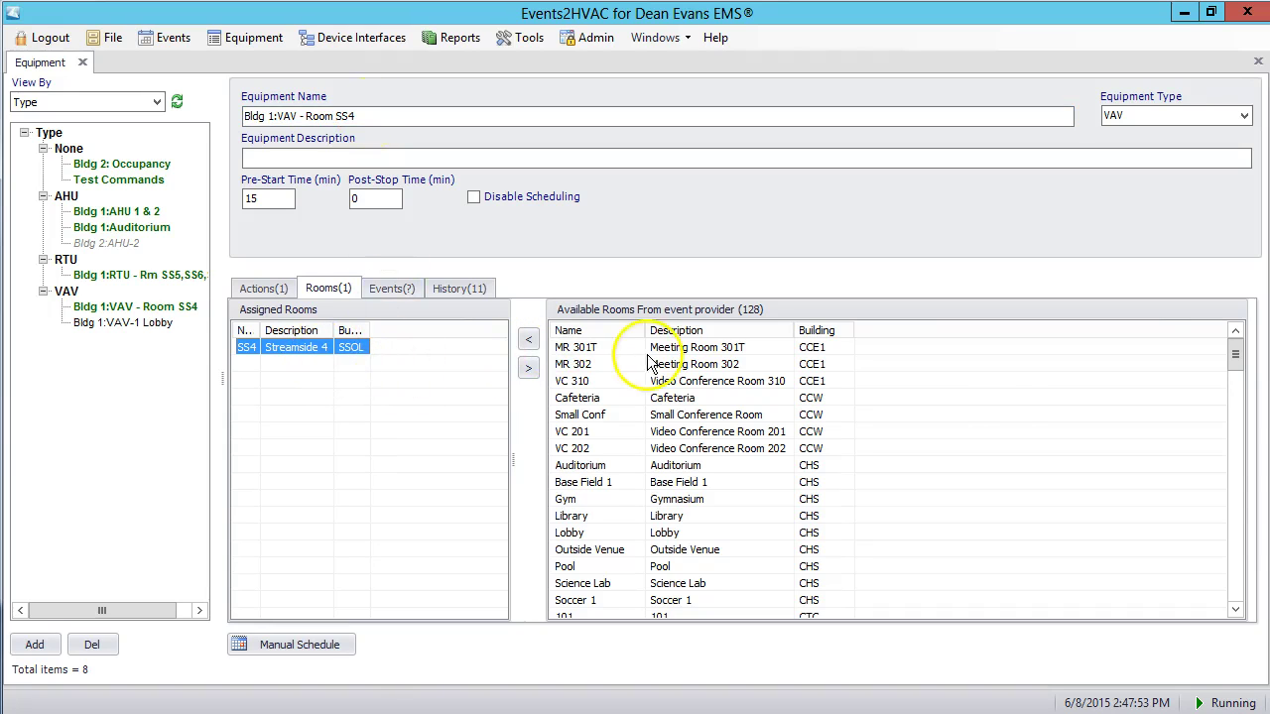
left_click_drag(1233, 372, 1236, 347)
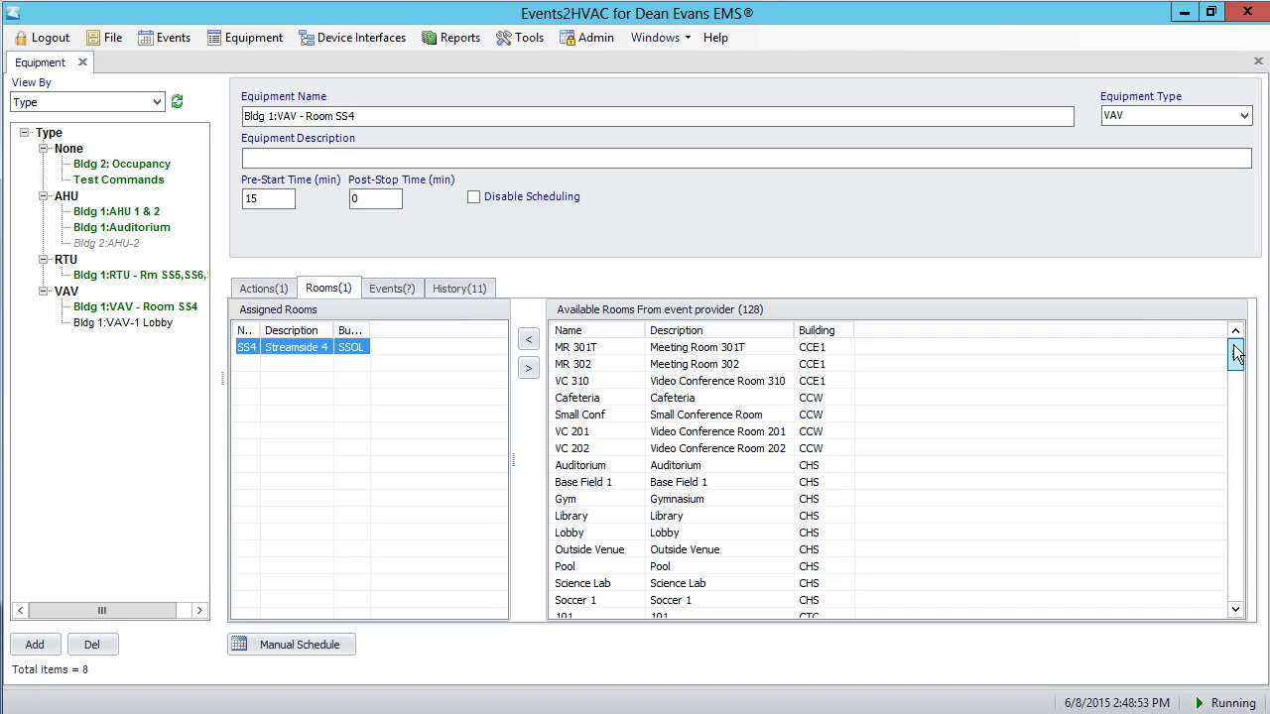
left_click_drag(1235, 355, 1238, 526)
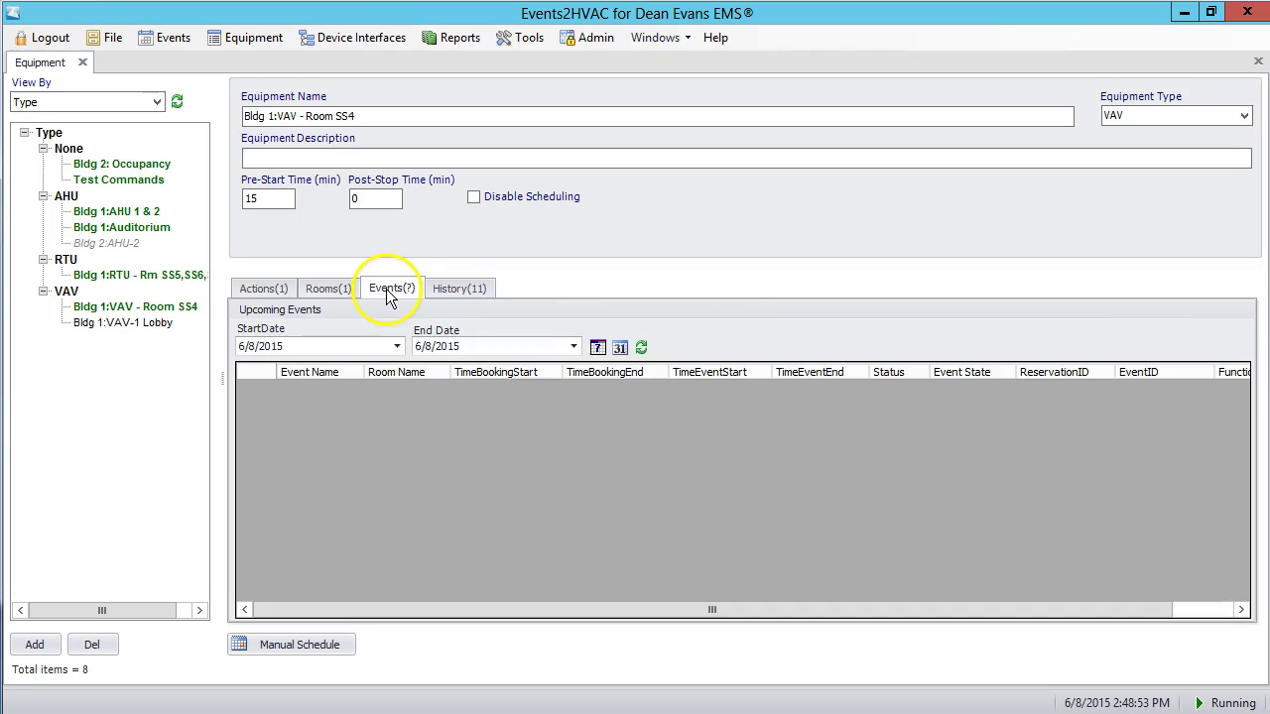
left_click(386, 292)
left_click(641, 347)
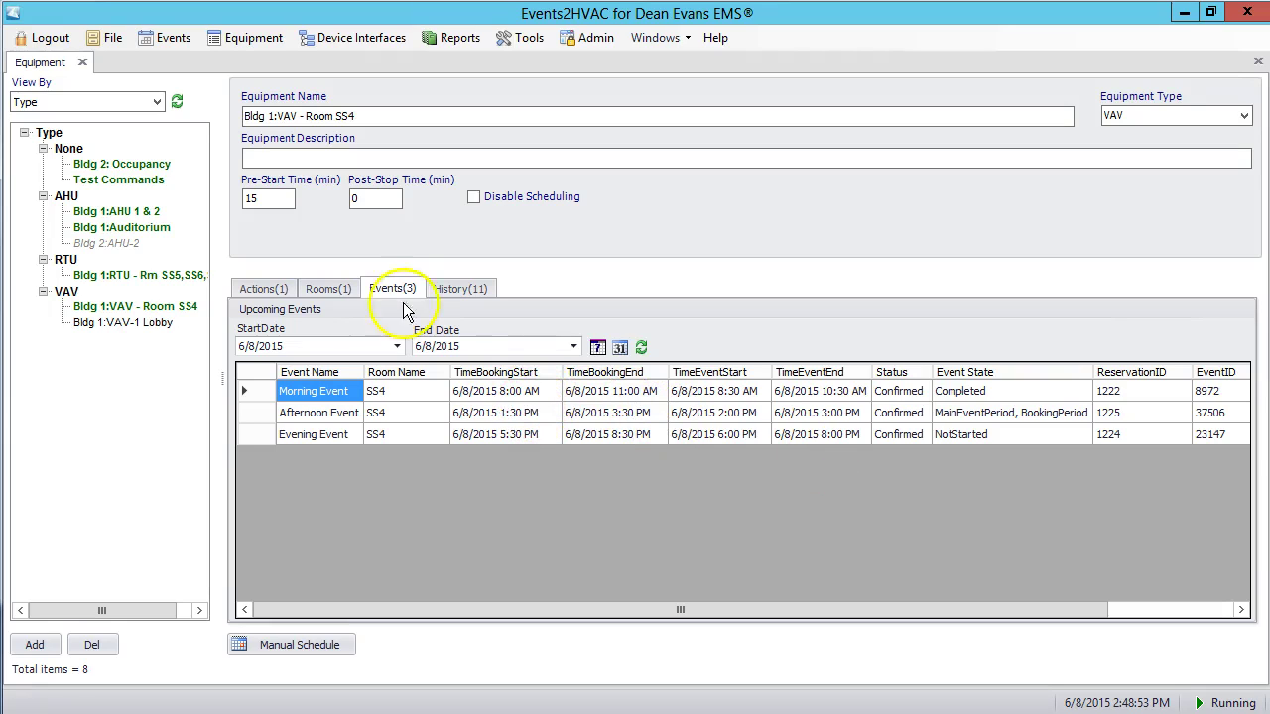
Examine the equipment's schedule history, selecting the Evening Event start entry scheduled for 6/8/2015 5:15 PM.
left_click(462, 291)
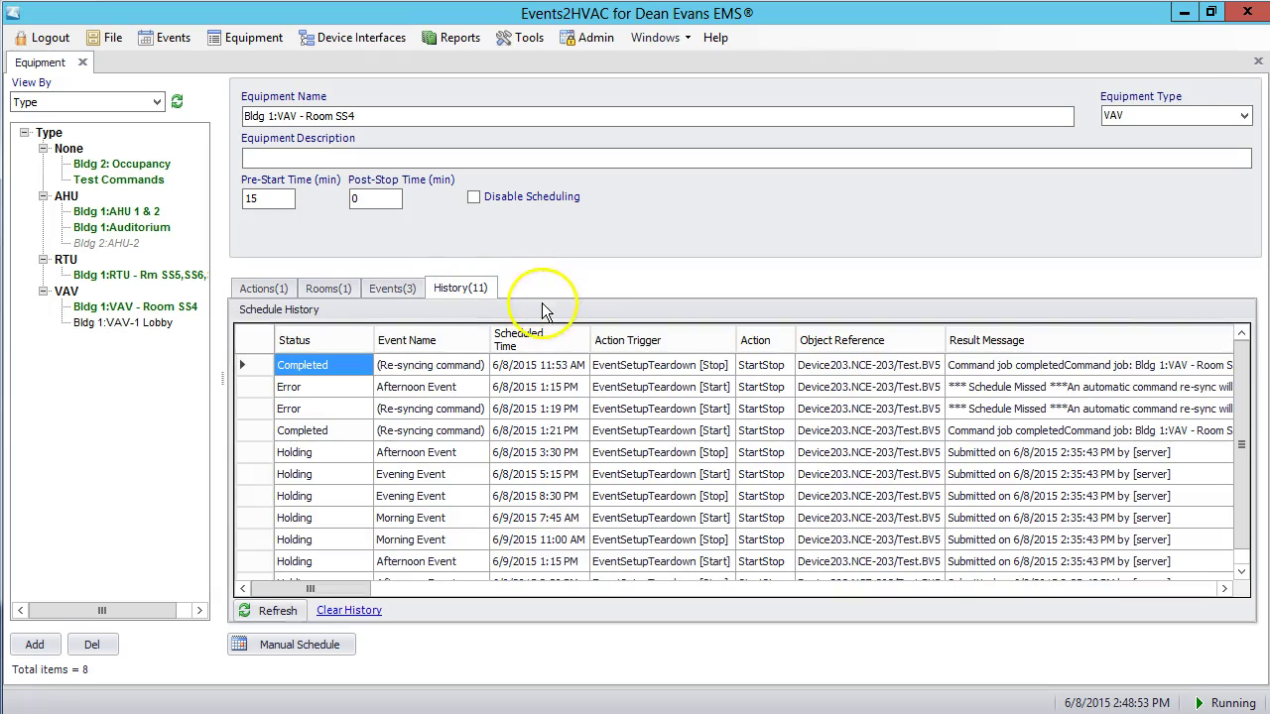
mouse_move(1242, 393)
left_mouse_down()
mouse_move(1246, 454)
mouse_move(1239, 369)
left_mouse_up()
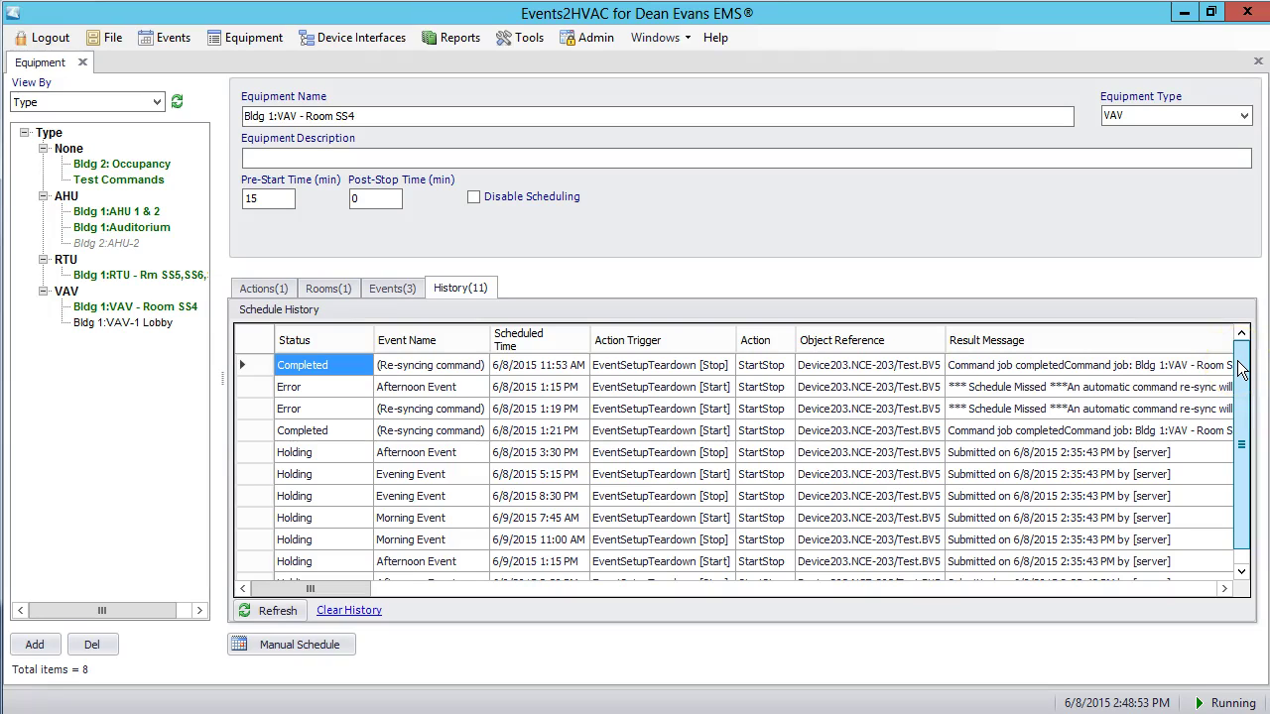
left_click_drag(1238, 368, 1239, 467)
left_click_drag(1238, 359, 1236, 400)
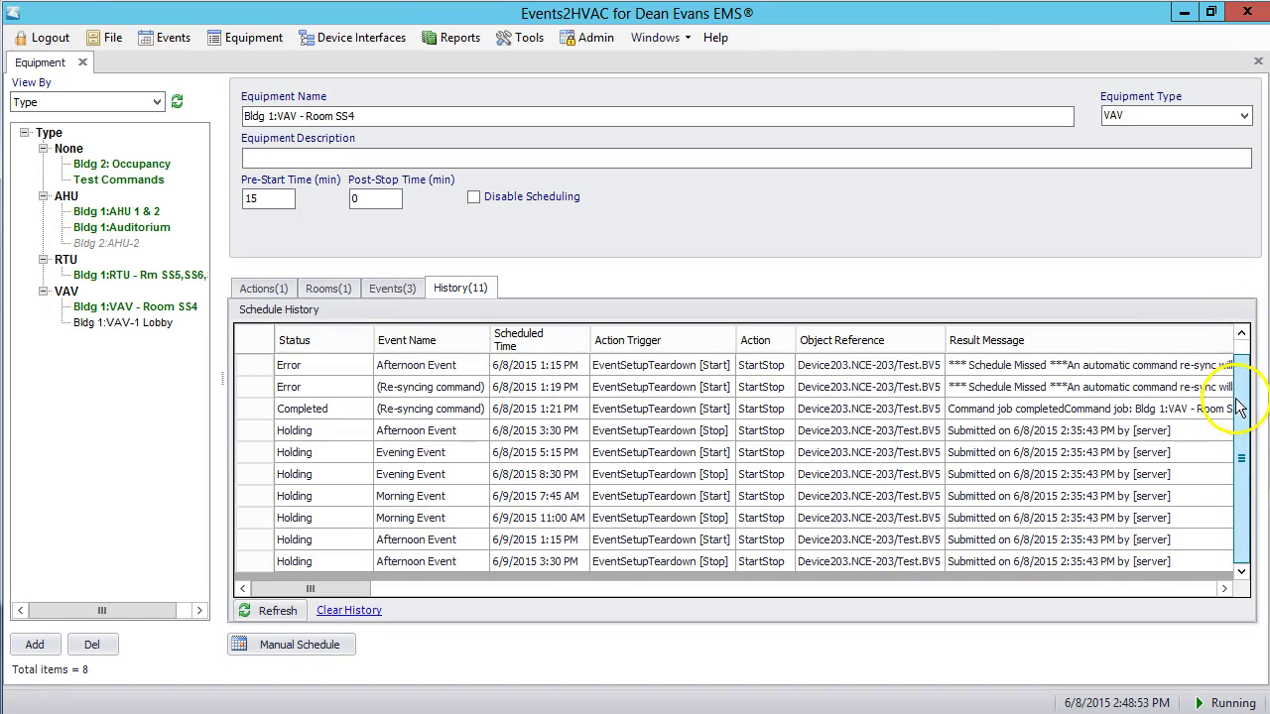
left_click(666, 455)
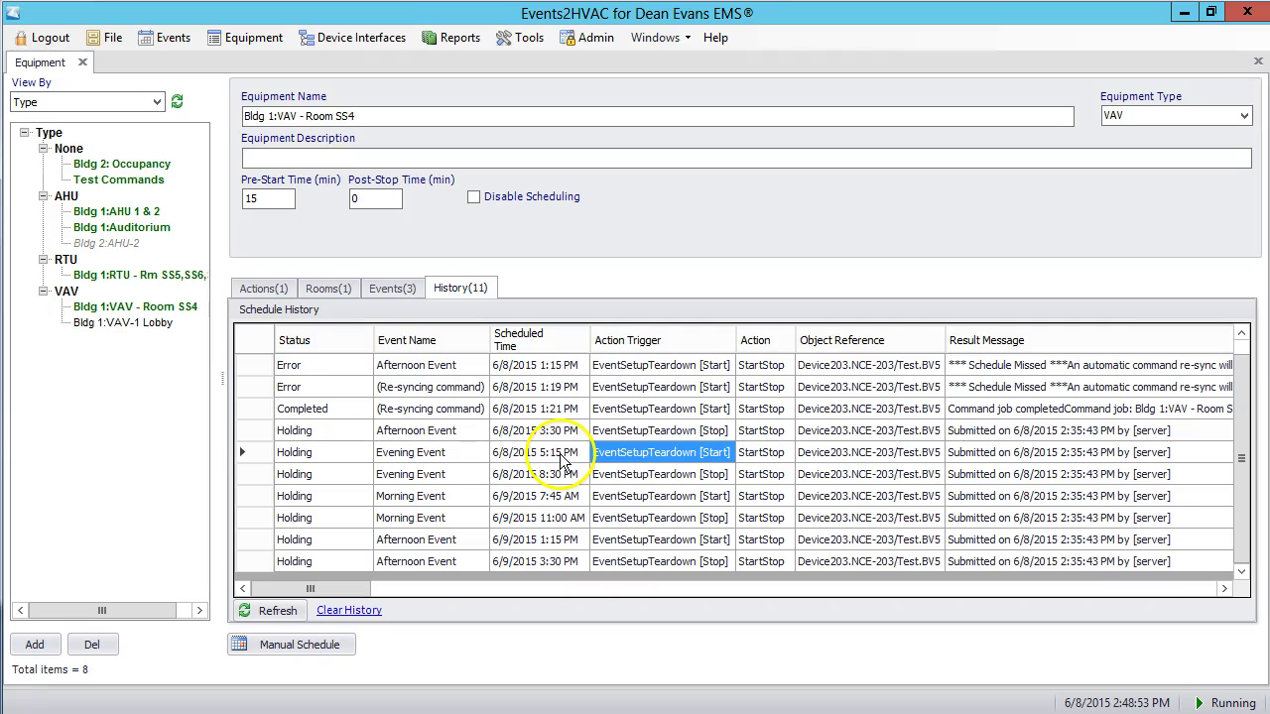
left_click(445, 462)
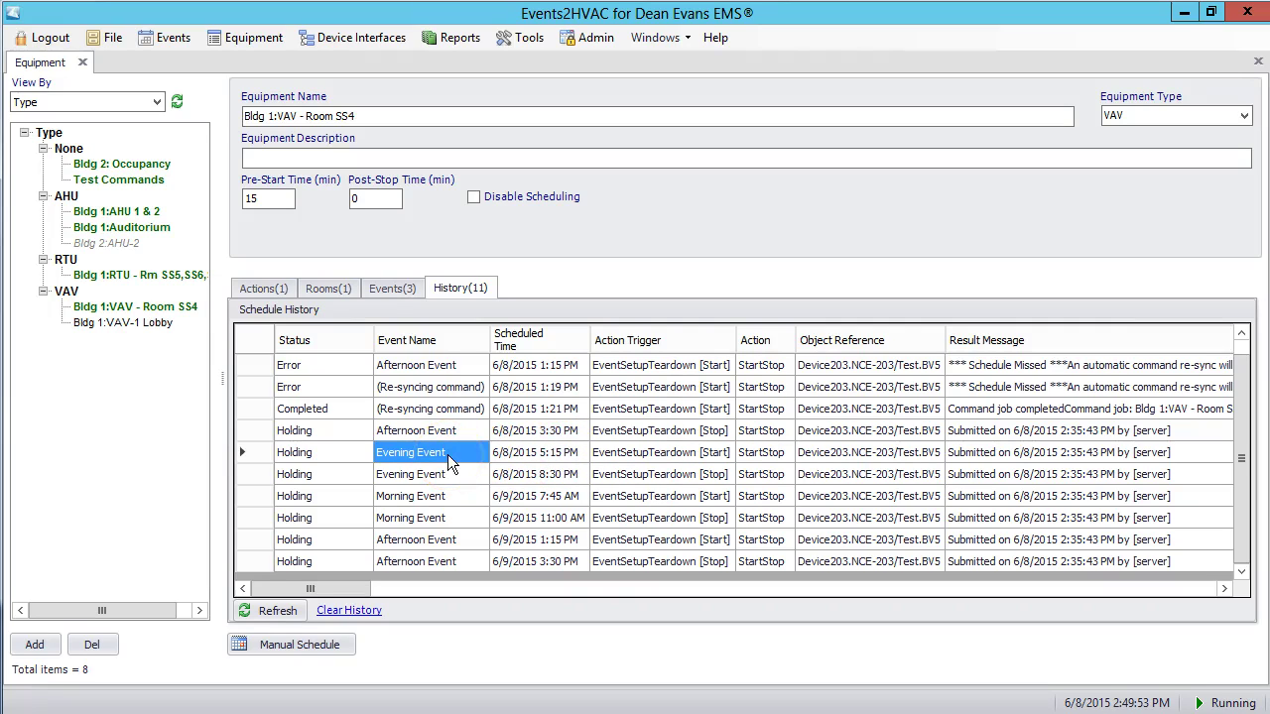